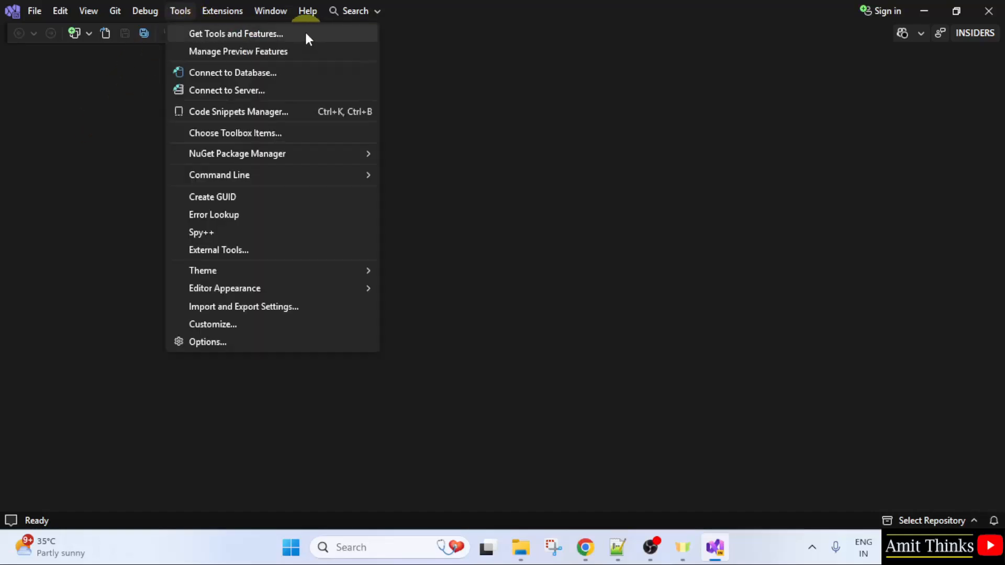
Tick the ASP.NET and web development workload in the installer and start the Modify.
{"action": "left_click", "coordinate": [305, 33]}
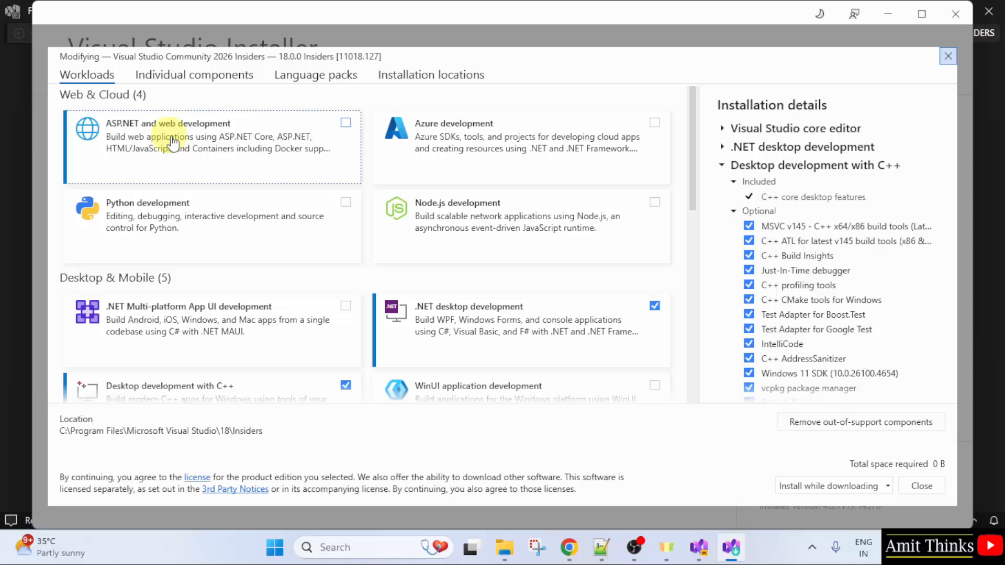
{"action": "mouse_move", "coordinate": [213, 147]}
{"action": "left_click", "coordinate": [297, 140]}
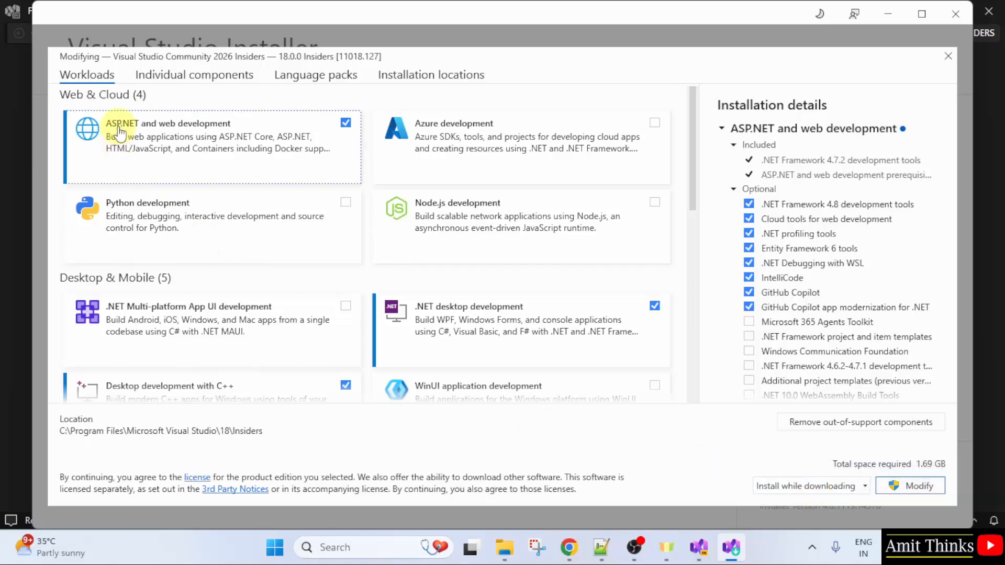
{"action": "left_click", "coordinate": [930, 486]}
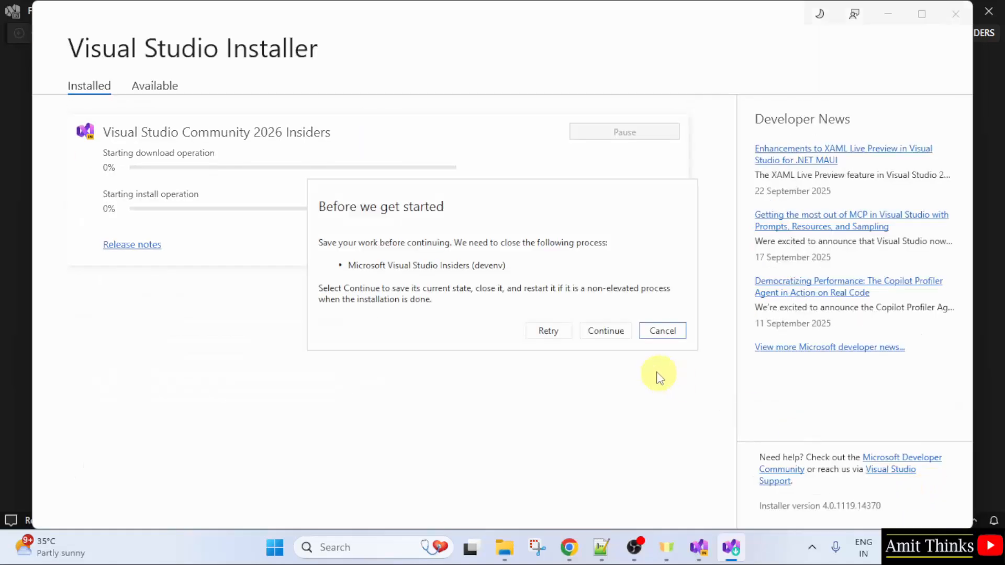
Let the installer close Visual Studio and continue installing the web workload.
{"action": "left_click", "coordinate": [605, 331]}
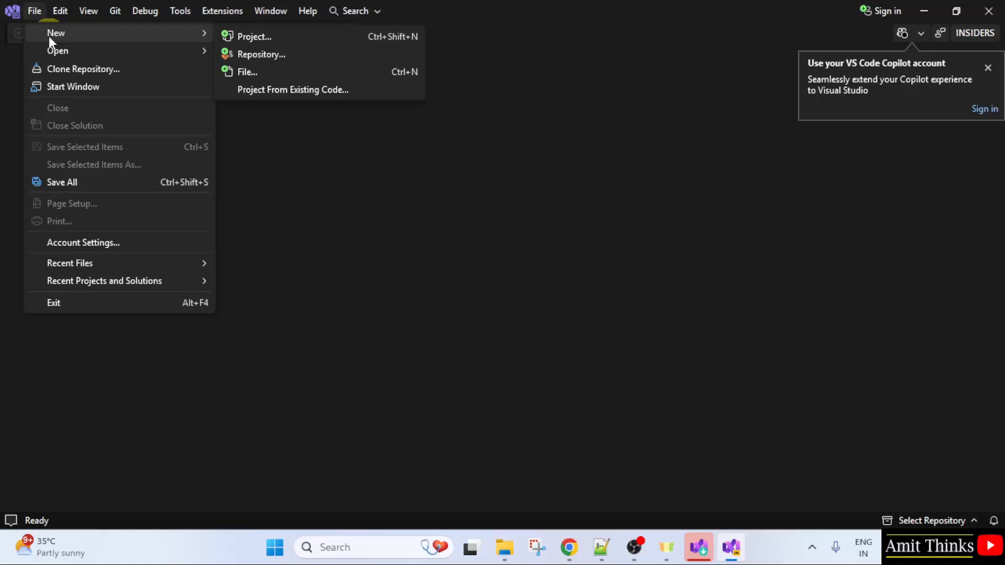
Begin a new project and filter the templates to C#, Windows, Web.
{"action": "left_click", "coordinate": [255, 36]}
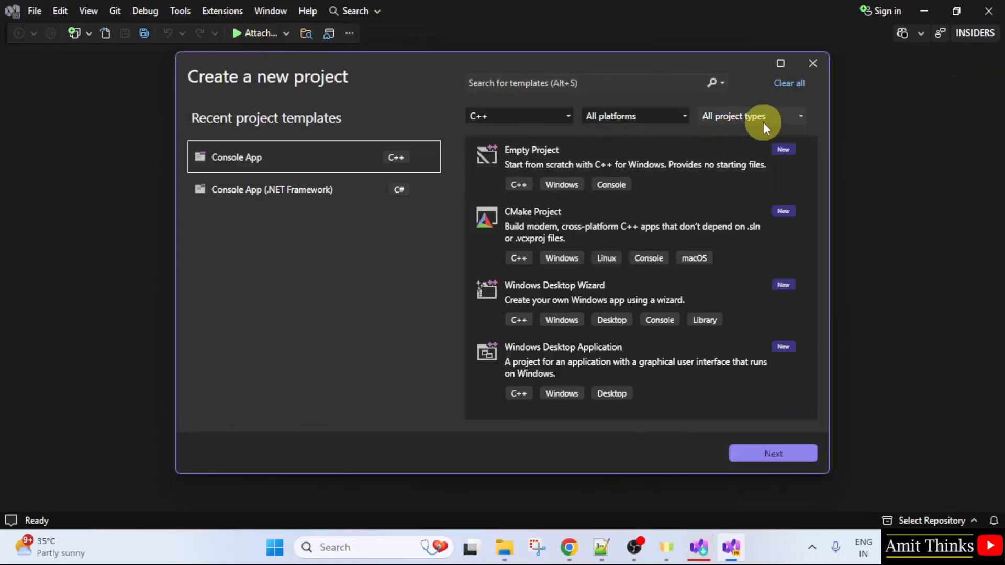
{"action": "left_click", "coordinate": [764, 115]}
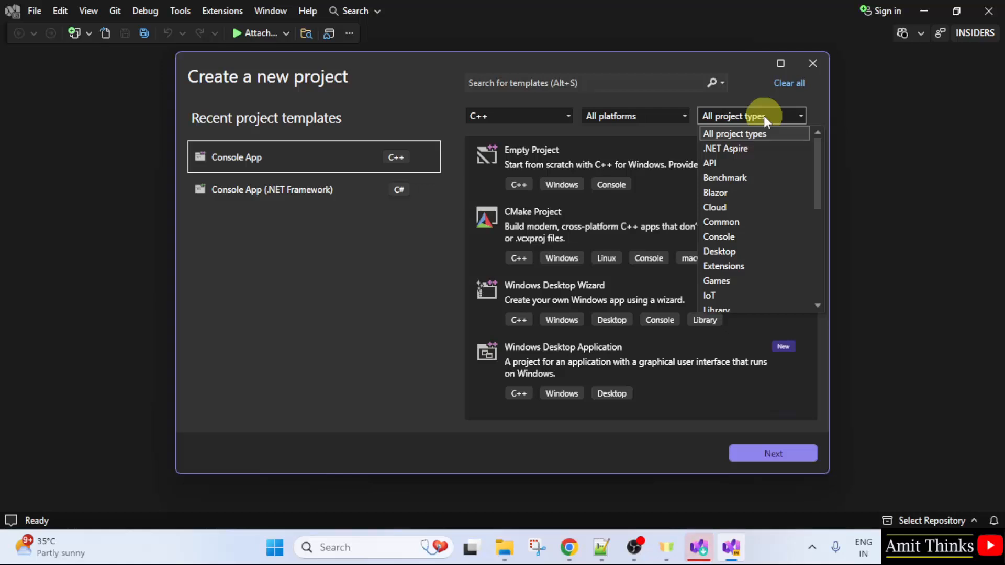
{"action": "scroll", "coordinate": [781, 262], "scroll_direction": "down", "scroll_amount": 3}
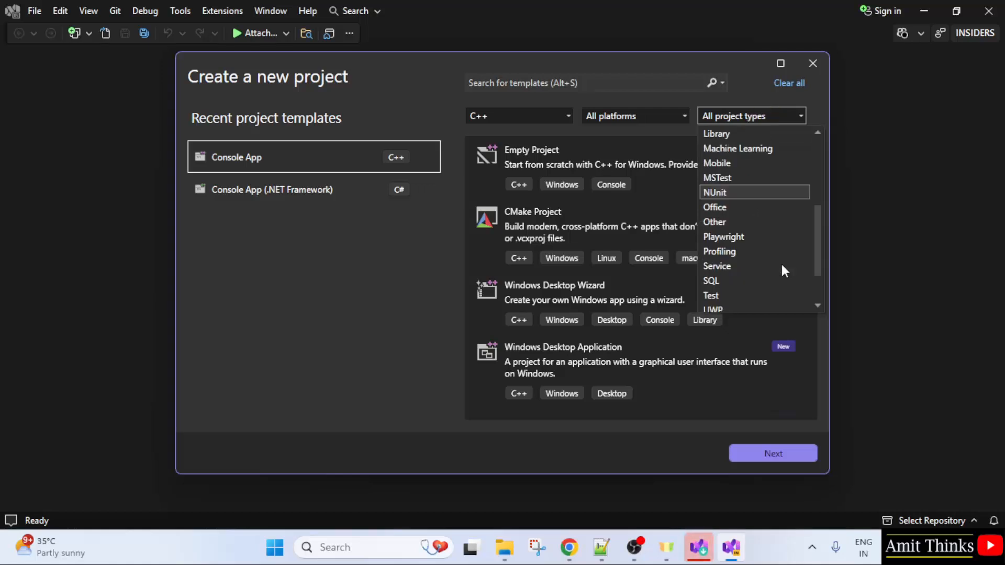
{"action": "scroll", "coordinate": [781, 261], "scroll_direction": "down", "scroll_amount": 3}
{"action": "left_click", "coordinate": [749, 265]}
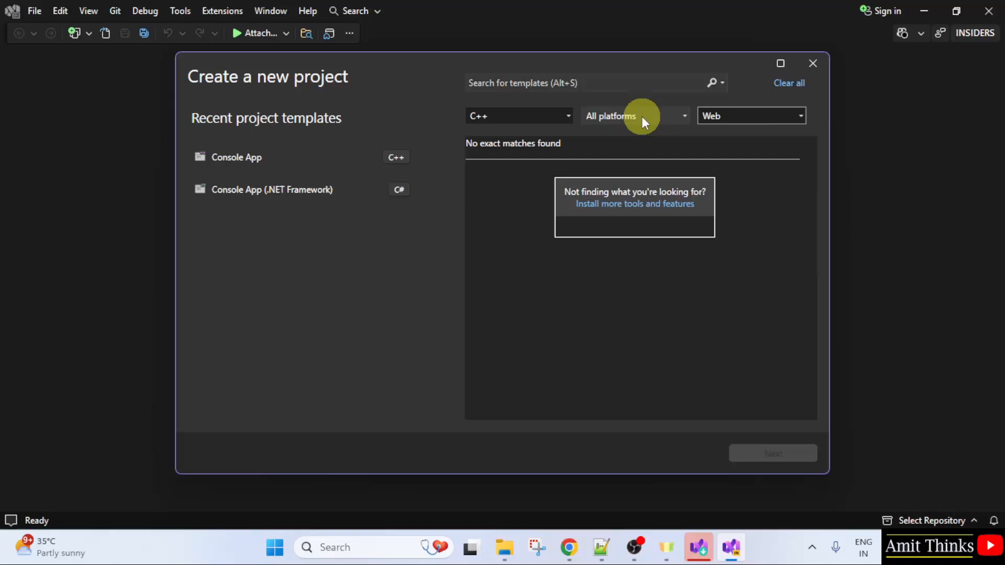
{"action": "left_click", "coordinate": [642, 117]}
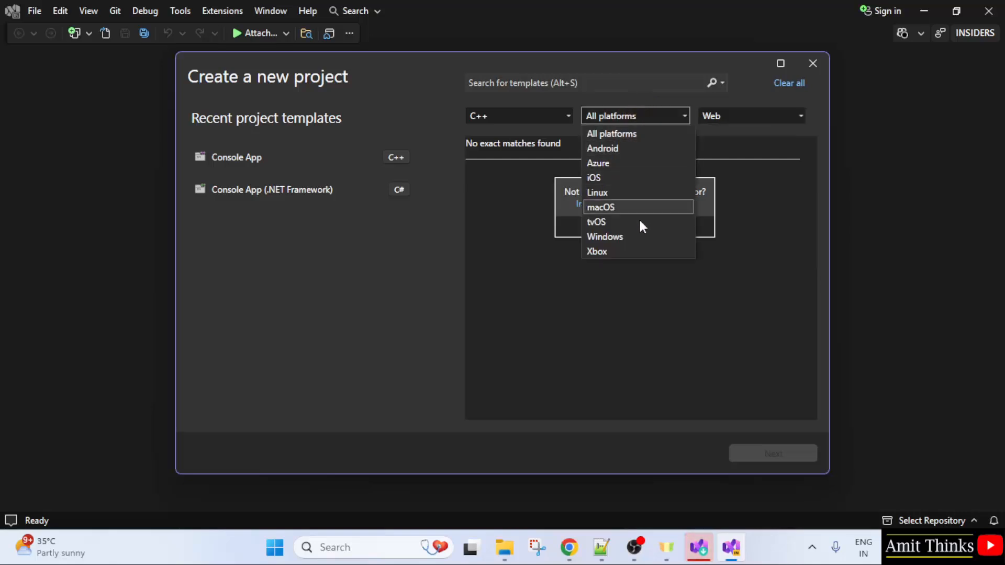
{"action": "left_click", "coordinate": [638, 237]}
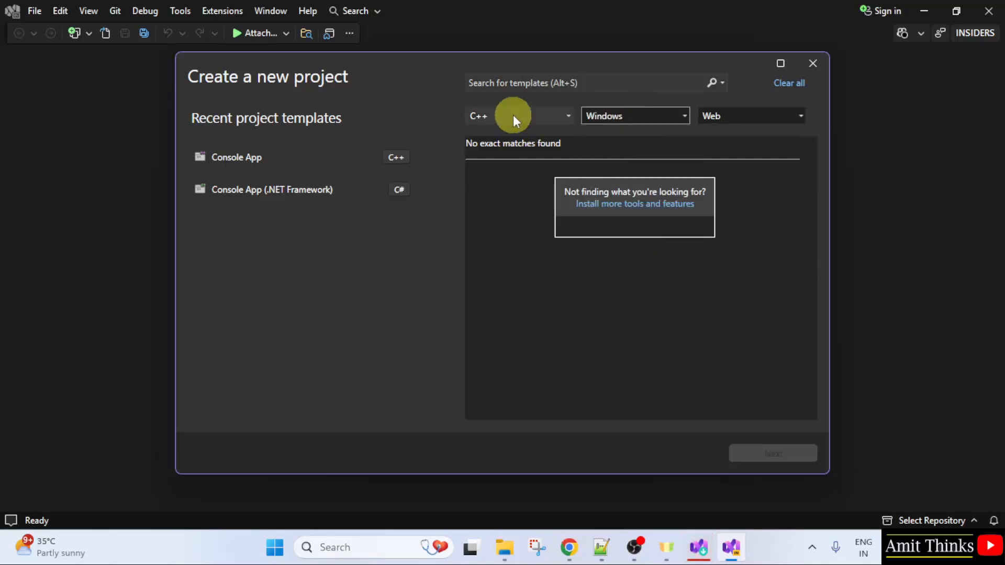
{"action": "left_click", "coordinate": [512, 114]}
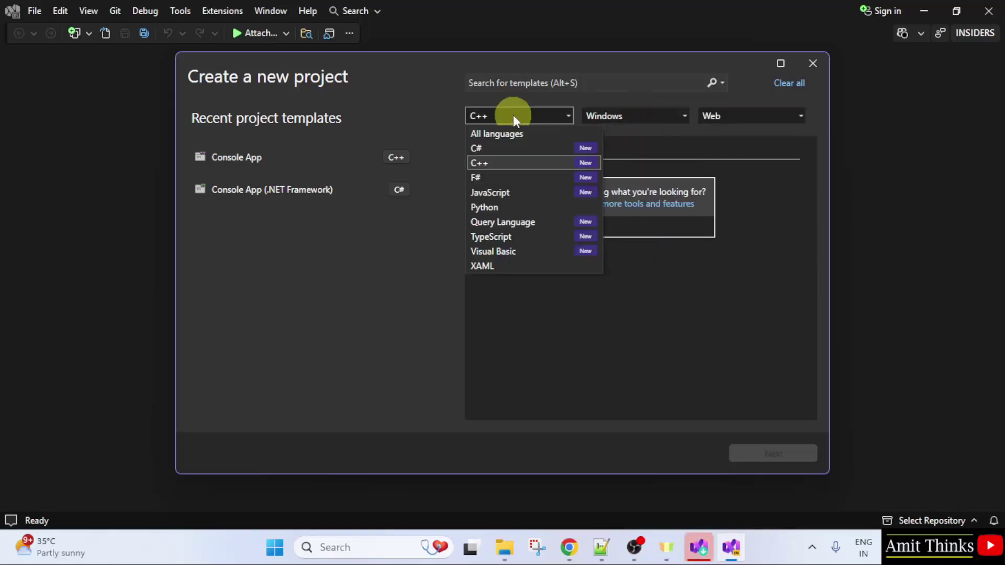
{"action": "left_click", "coordinate": [528, 147]}
{"action": "left_click", "coordinate": [531, 83]}
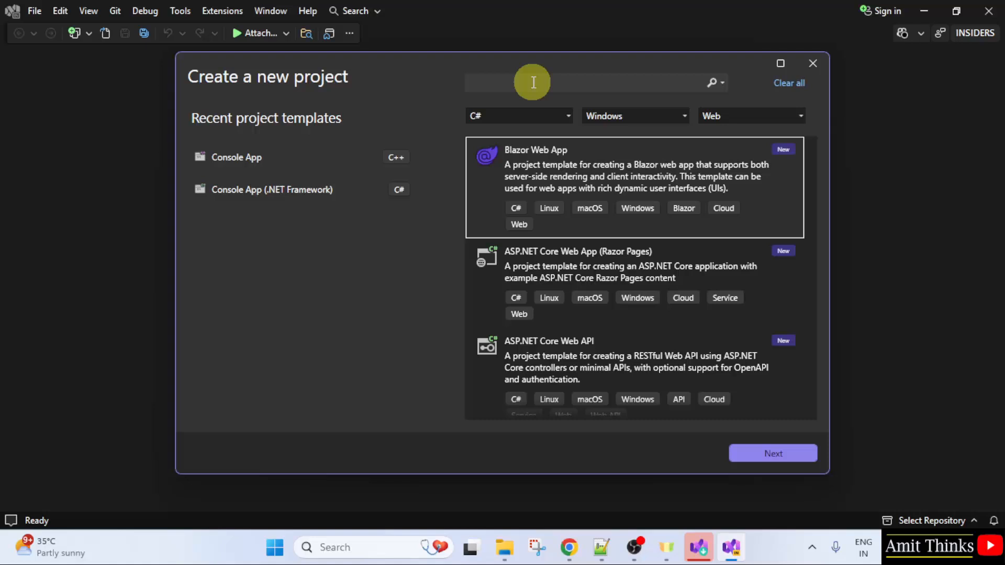
Choose the ASP.NET Core Web App (Razor Pages) template and move on to configuration.
{"action": "left_click", "coordinate": [595, 278]}
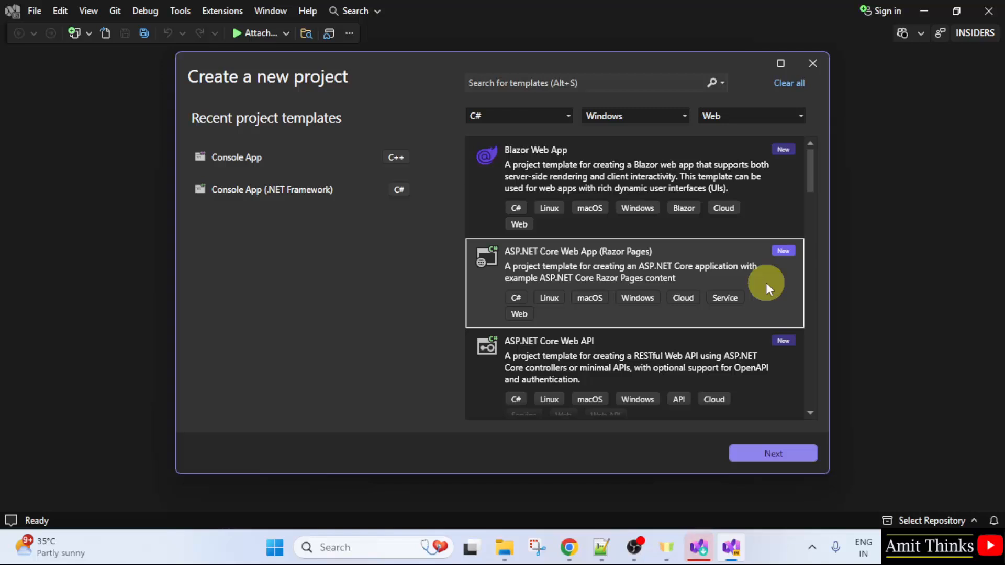
{"action": "left_click", "coordinate": [772, 452]}
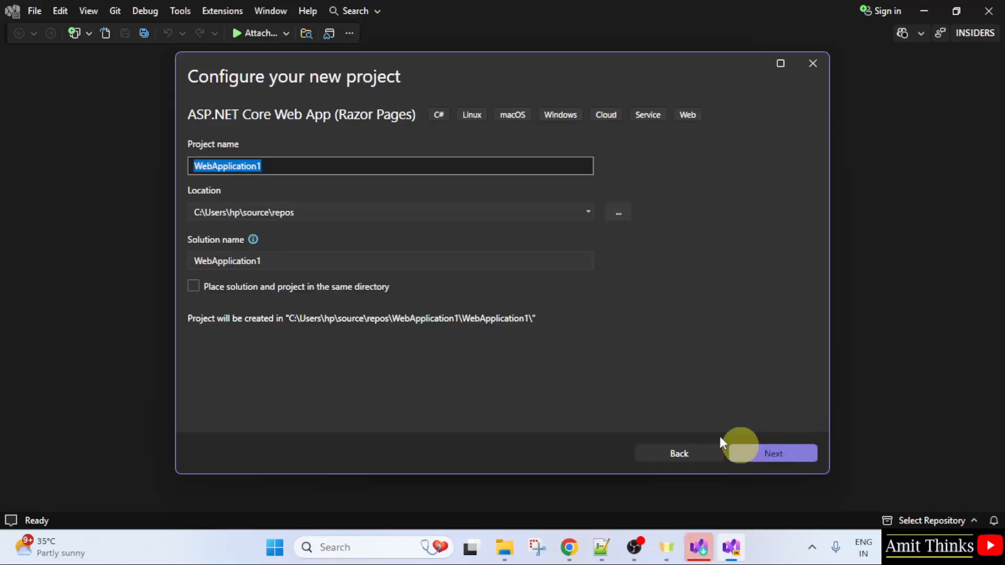
Name the project AmitASPWebApplication and create it targeting .NET 10.0 (Preview).
{"action": "left_click", "coordinate": [277, 167]}
{"action": "key", "text": "BackSpace"}
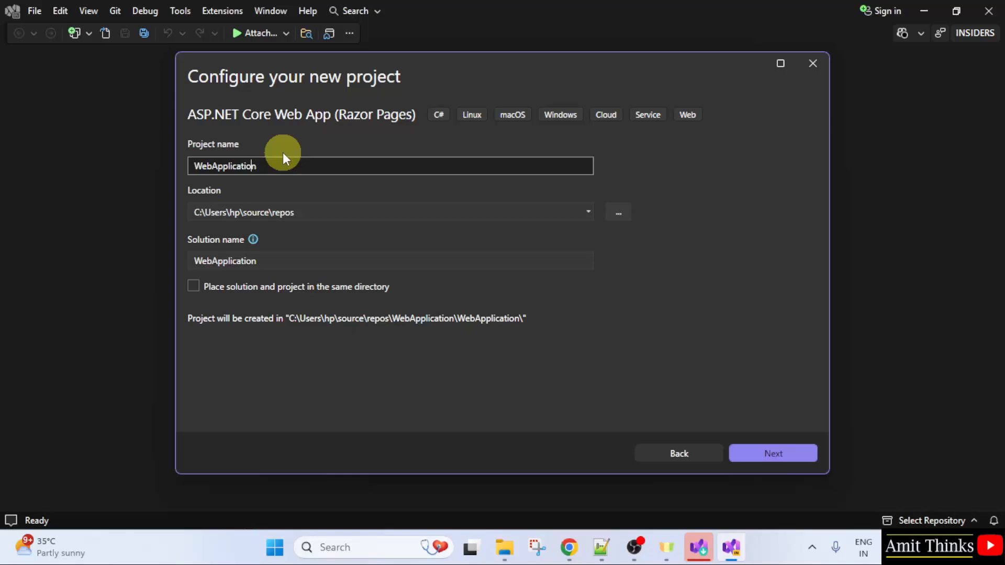
{"action": "key", "text": "Home"}
{"action": "type", "text": "Amit"}
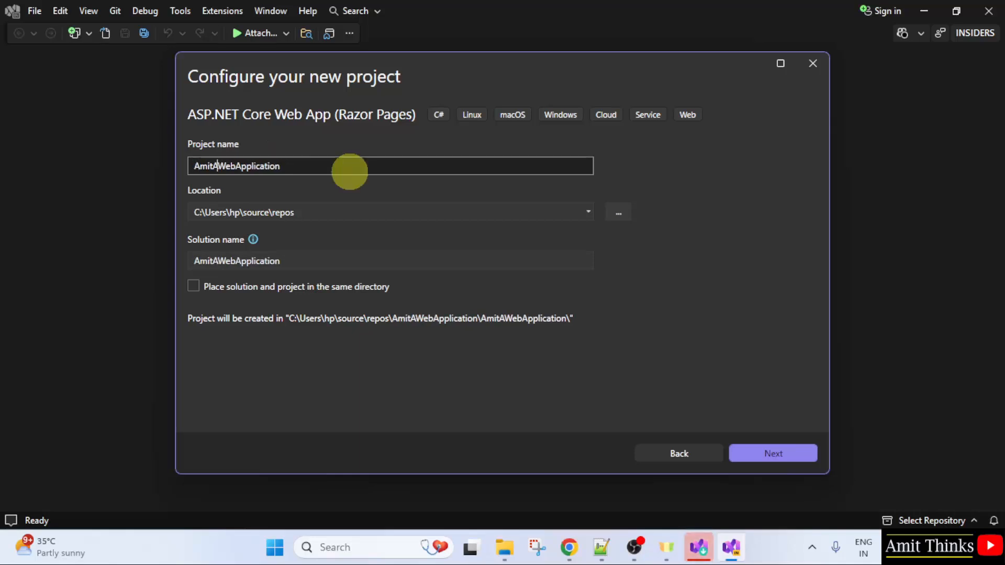
{"action": "type", "text": "ASP"}
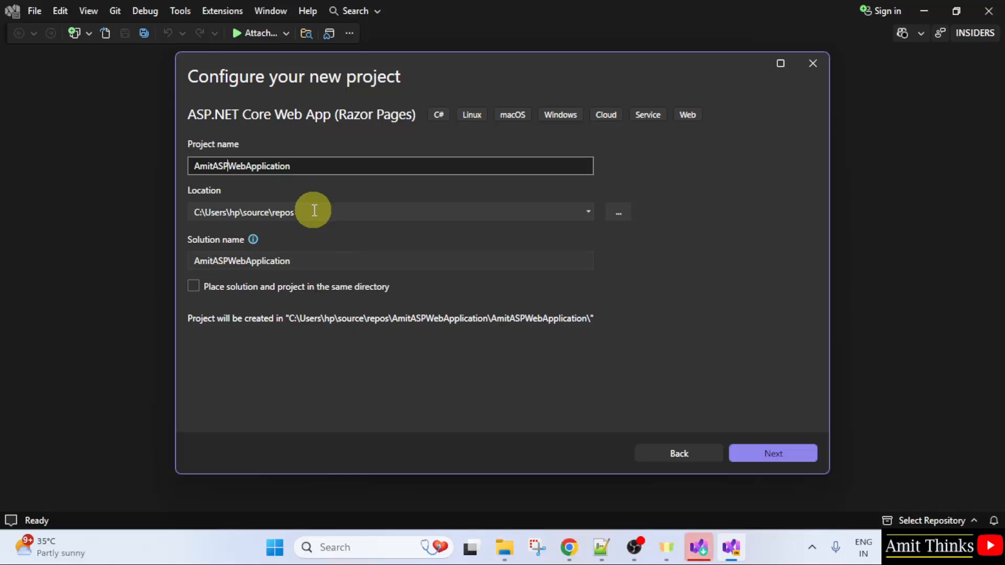
{"action": "left_click", "coordinate": [789, 459]}
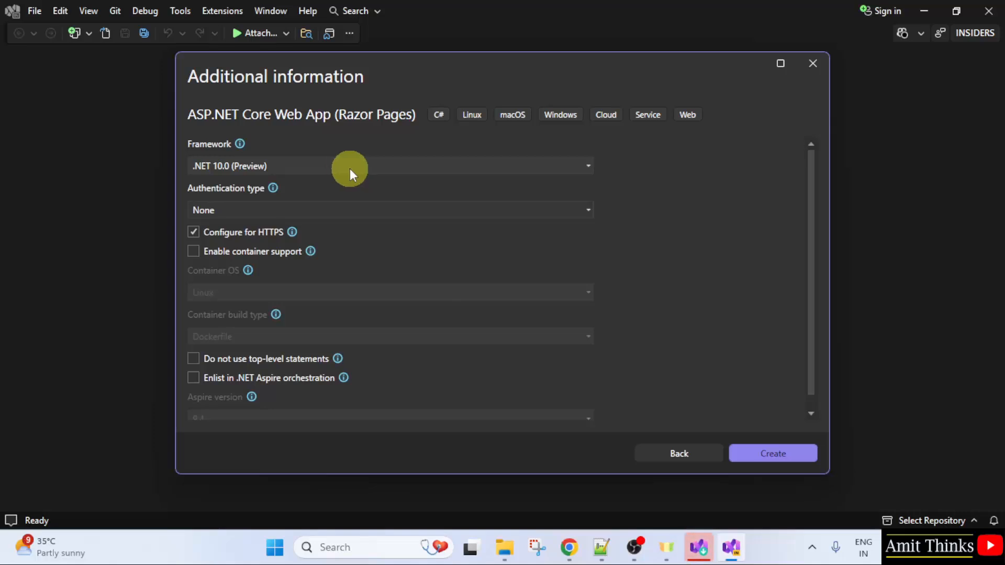
{"action": "left_click", "coordinate": [759, 461]}
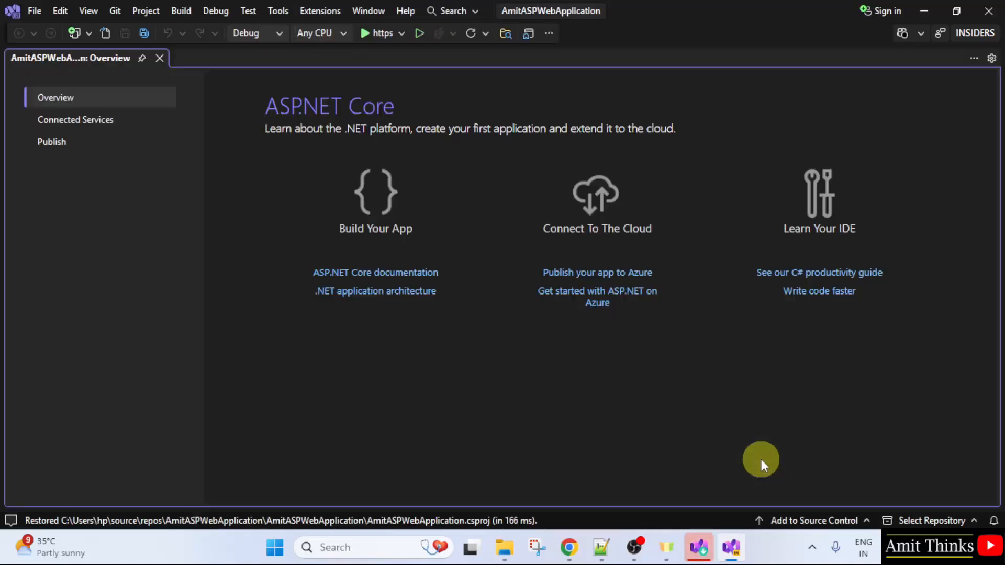
Show Solution Explorer and load Pages/Index.cshtml into the editor.
{"action": "left_click", "coordinate": [88, 10]}
{"action": "left_click", "coordinate": [125, 14]}
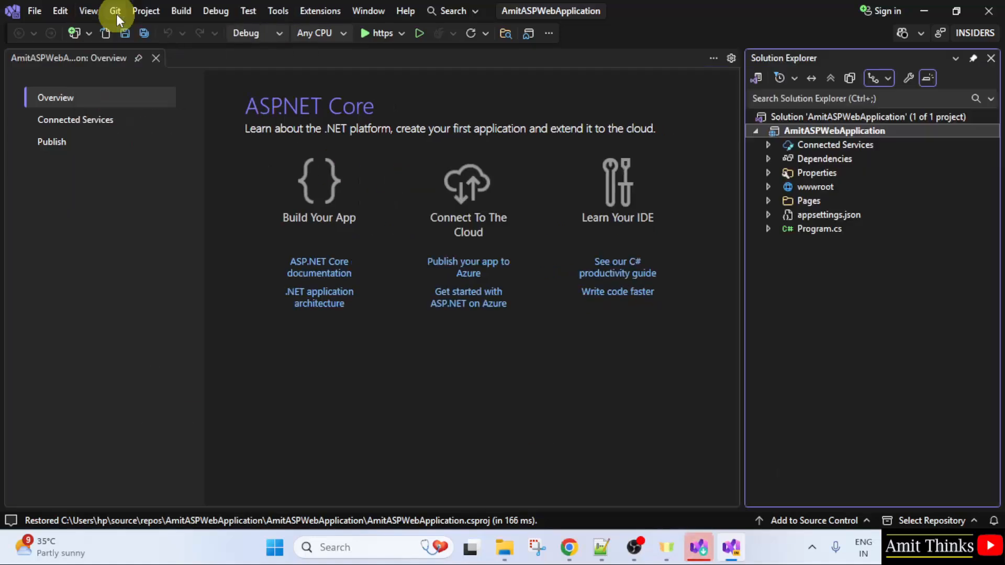
{"action": "left_click", "coordinate": [767, 201]}
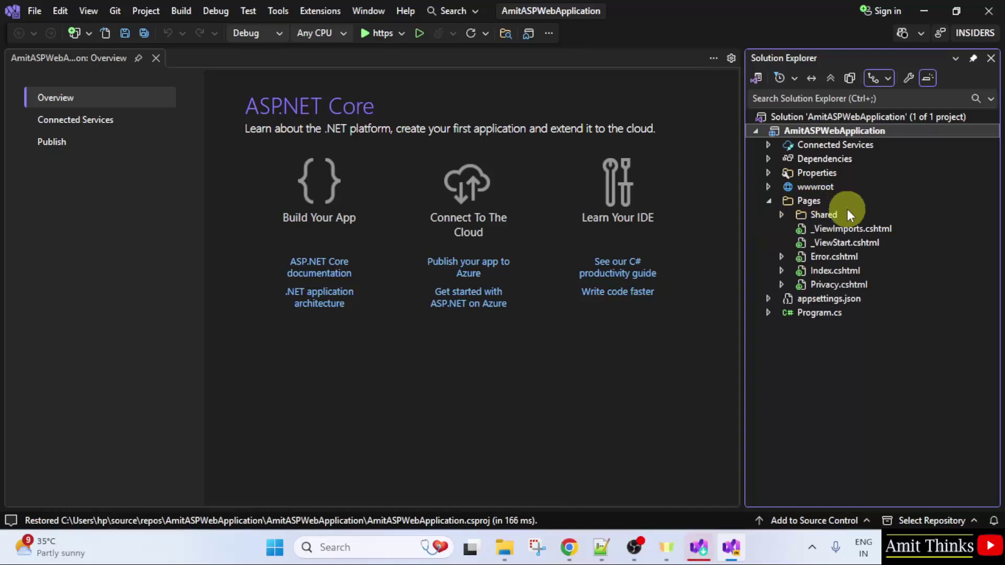
{"action": "left_click", "coordinate": [804, 204]}
{"action": "left_click", "coordinate": [849, 274]}
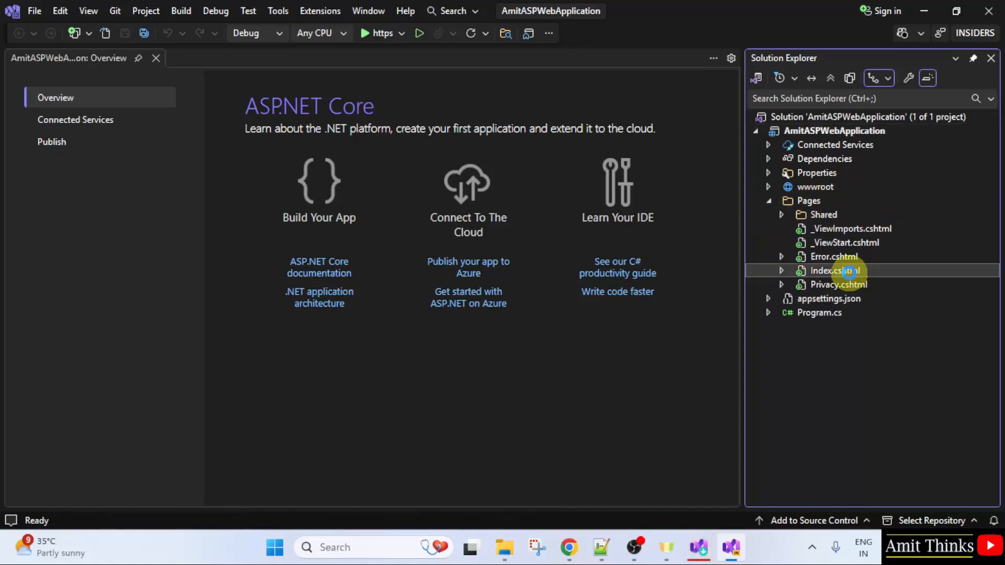
{"action": "double_click", "coordinate": [947, 279]}
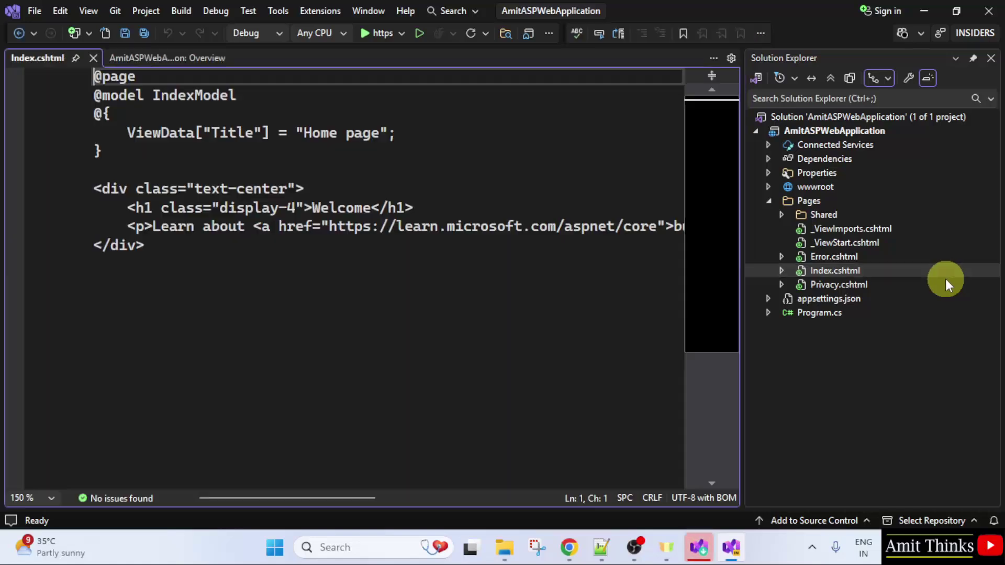
{"action": "left_click", "coordinate": [231, 189]}
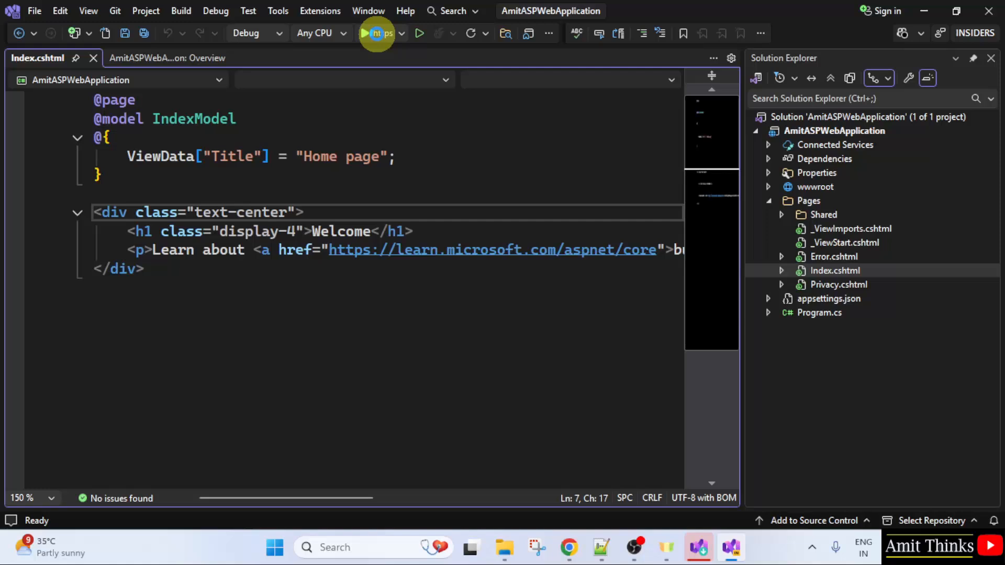
Run the web app via the https profile and maximize Chrome at localhost:7143.
{"action": "left_click", "coordinate": [377, 34]}
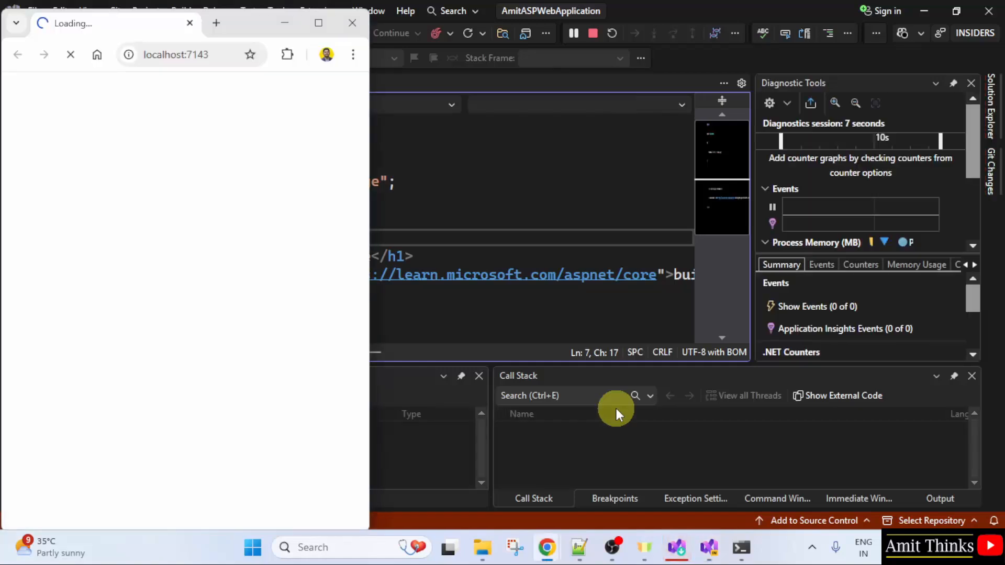
{"action": "left_click", "coordinate": [319, 23]}
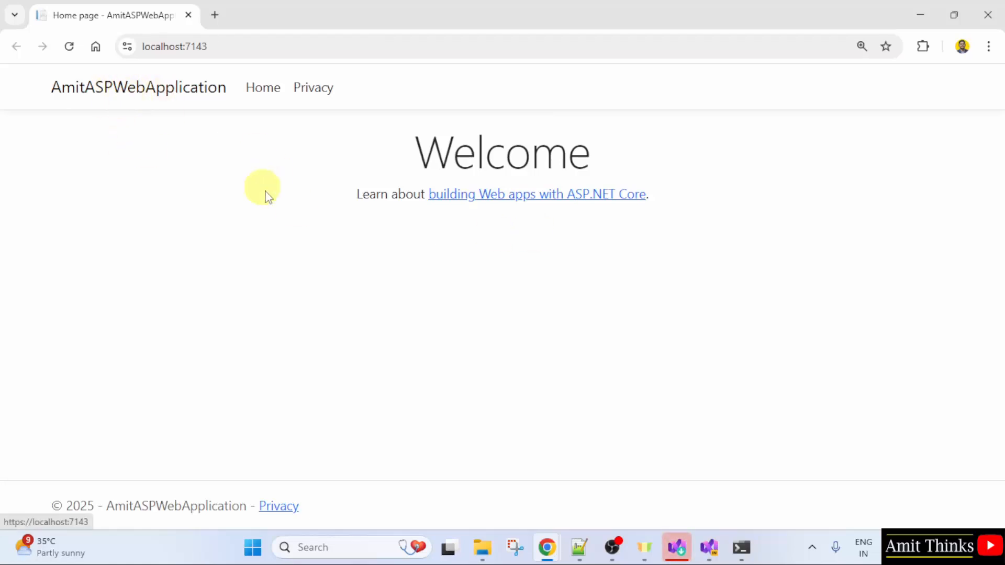
Below the h1 in Index.cshtml add an h2 'Welcome to Studyopedia' and a paragraph about the website.
{"action": "left_click", "coordinate": [920, 15]}
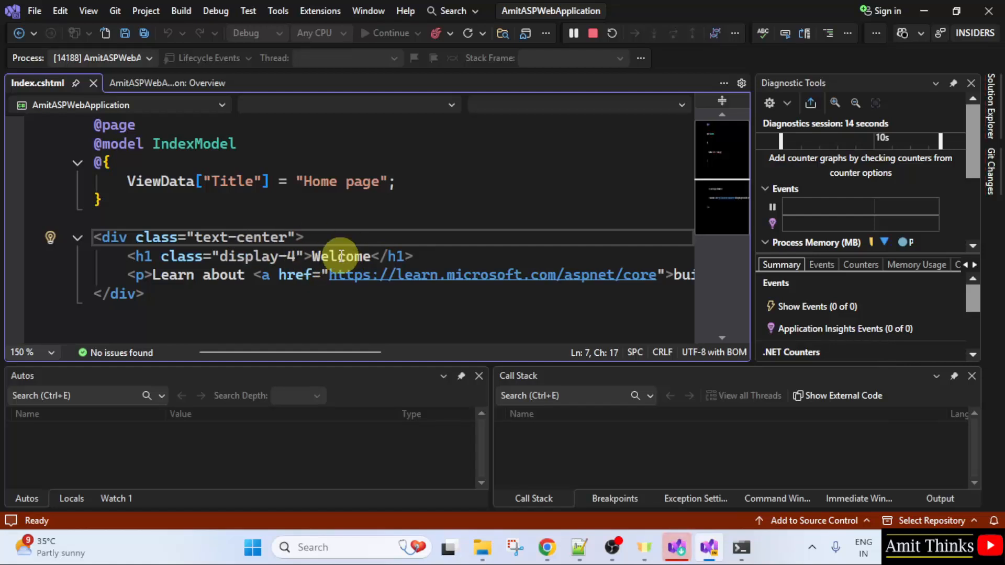
{"action": "left_click", "coordinate": [367, 257]}
{"action": "key", "text": "Left"}
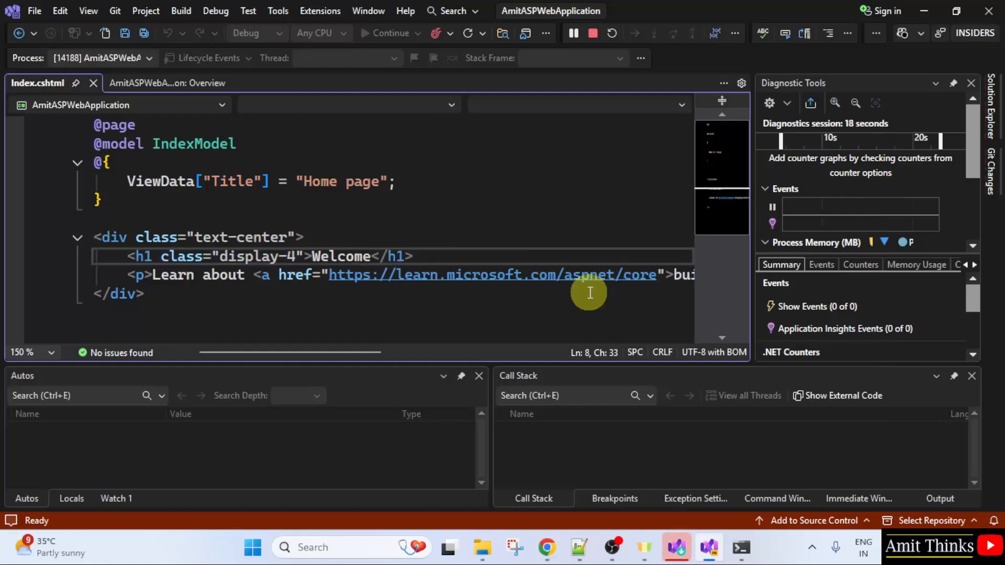
{"action": "key", "text": "Right"}
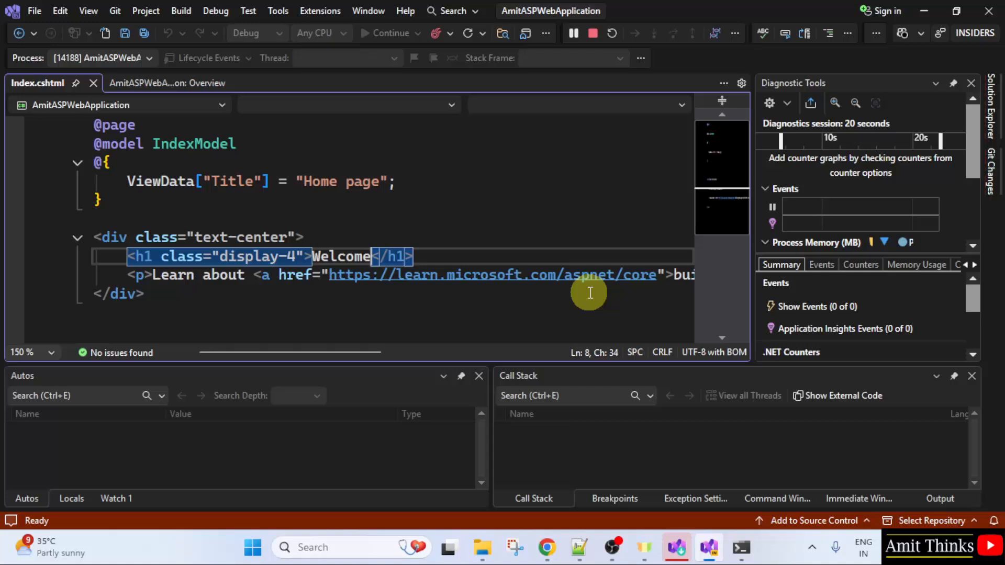
{"action": "key", "text": "End"}
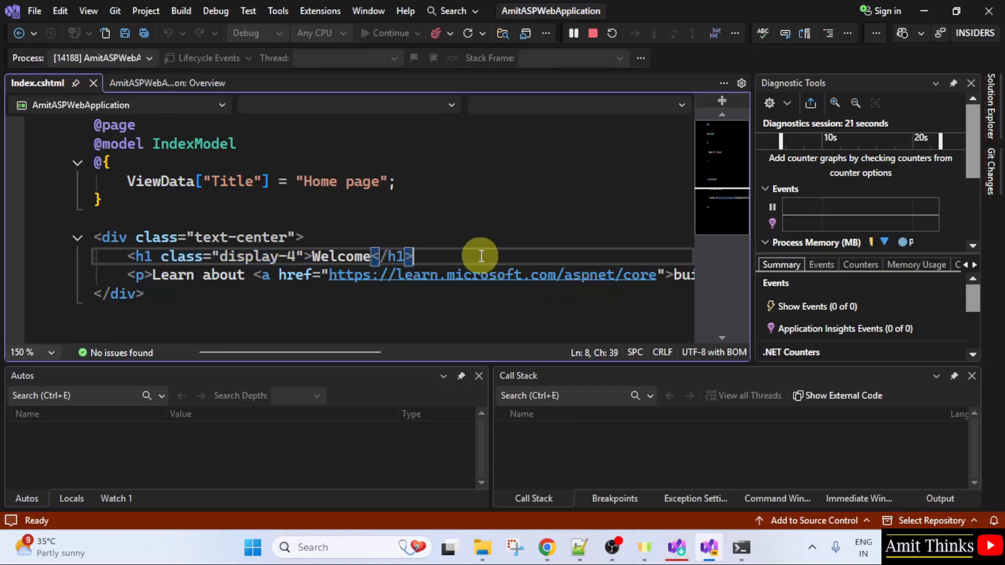
{"action": "key", "text": "Return"}
{"action": "type", "text": "<h2"}
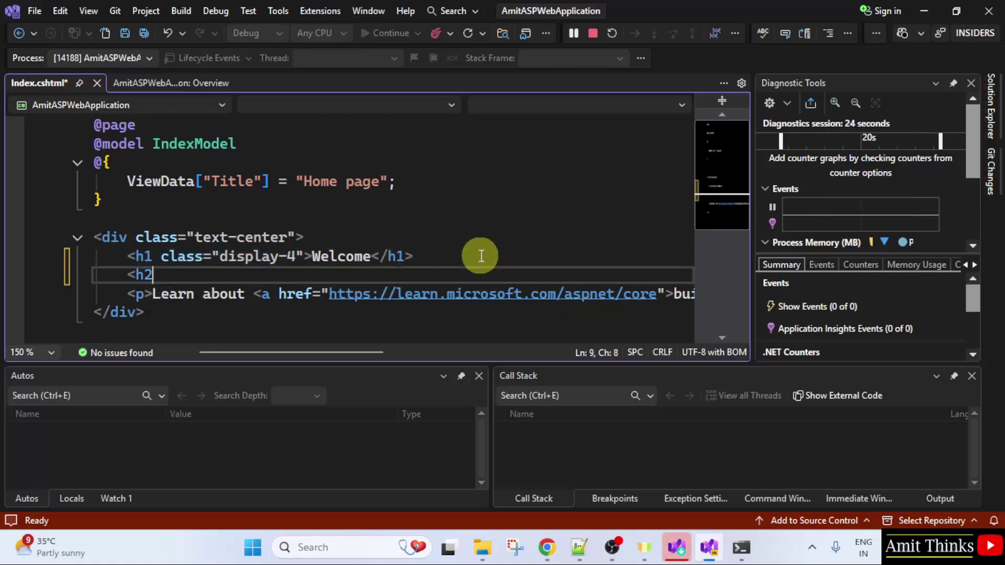
{"action": "type", "text": ">Wel"}
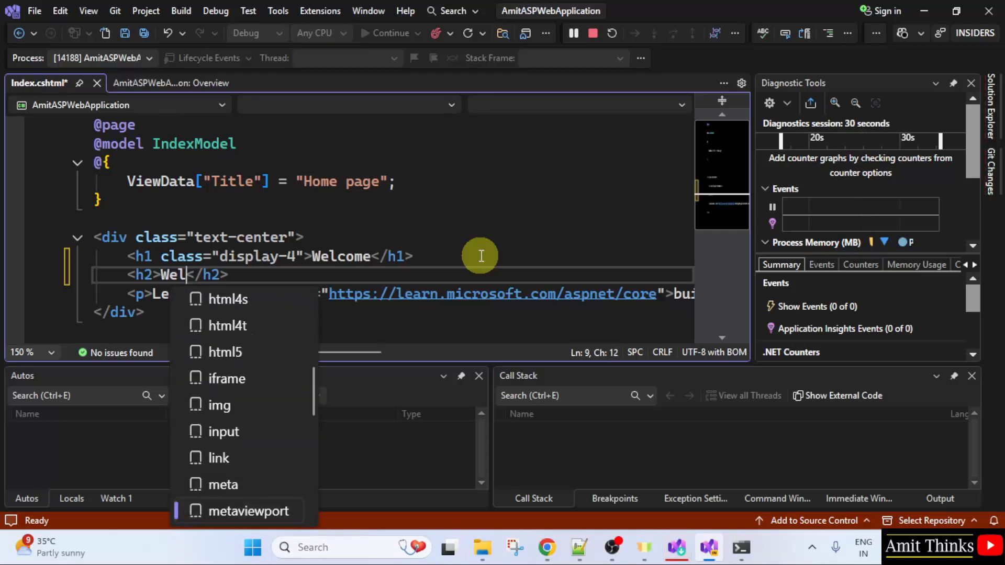
{"action": "type", "text": "come to Study"}
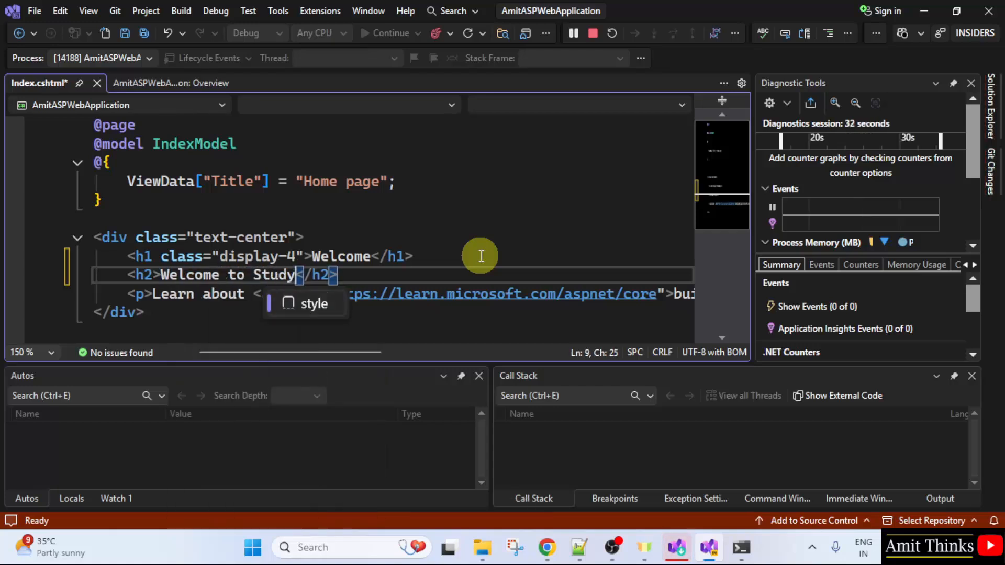
{"action": "type", "text": "opedia"}
{"action": "key", "text": "Escape"}
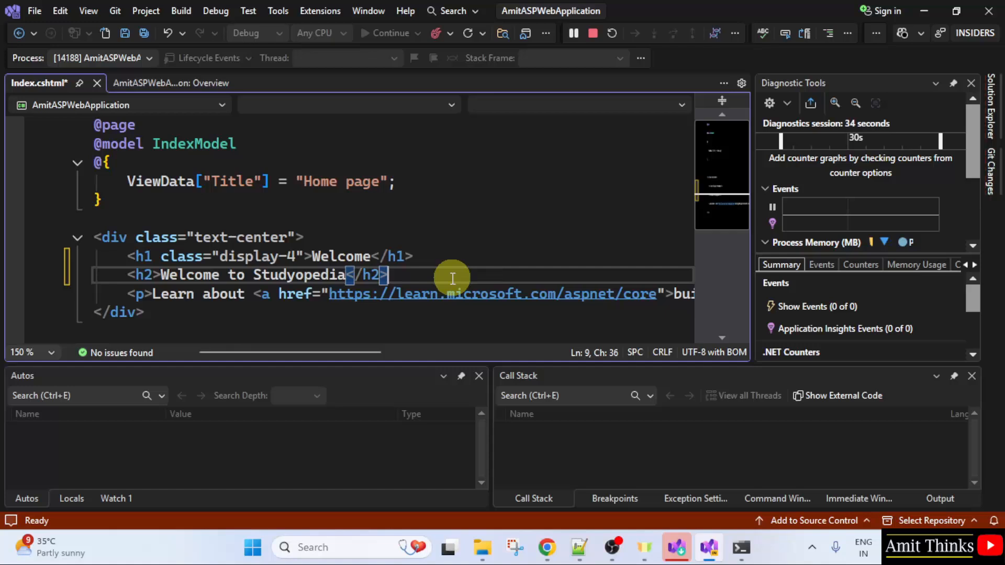
{"action": "key", "text": "End"}
{"action": "key", "text": "Return"}
{"action": "type", "text": "<p>"}
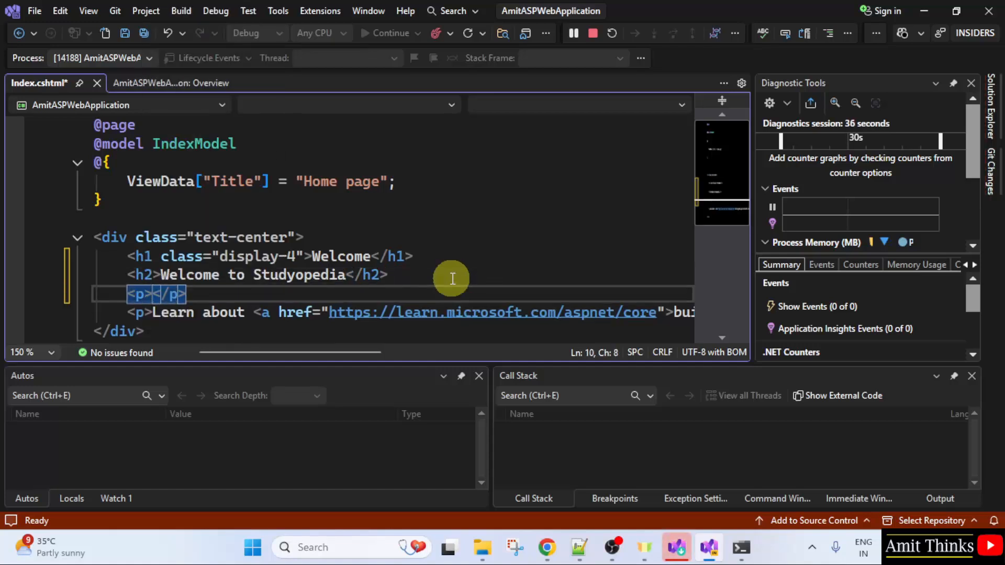
{"action": "type", "text": "My name is "}
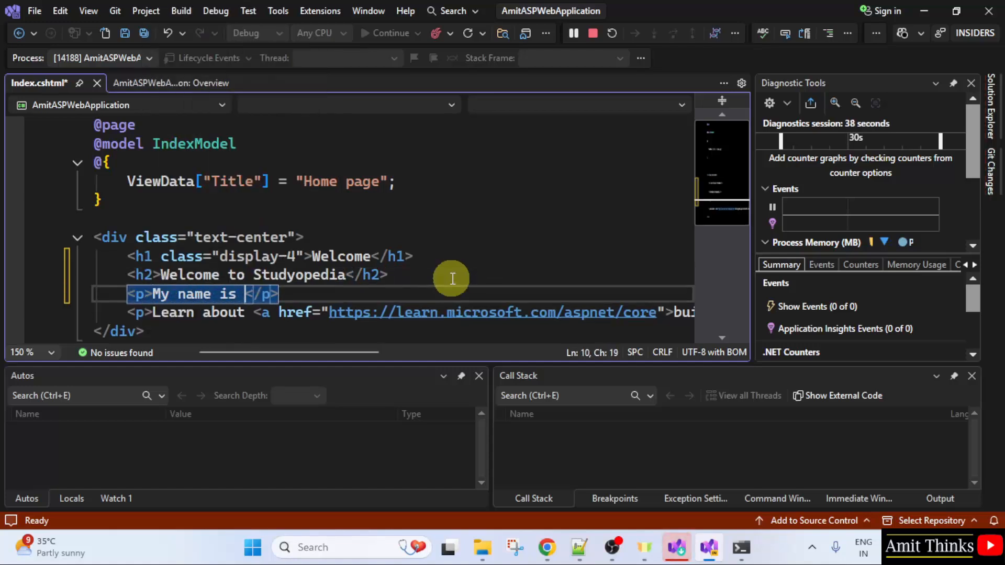
{"action": "type", "text": "Amit, "}
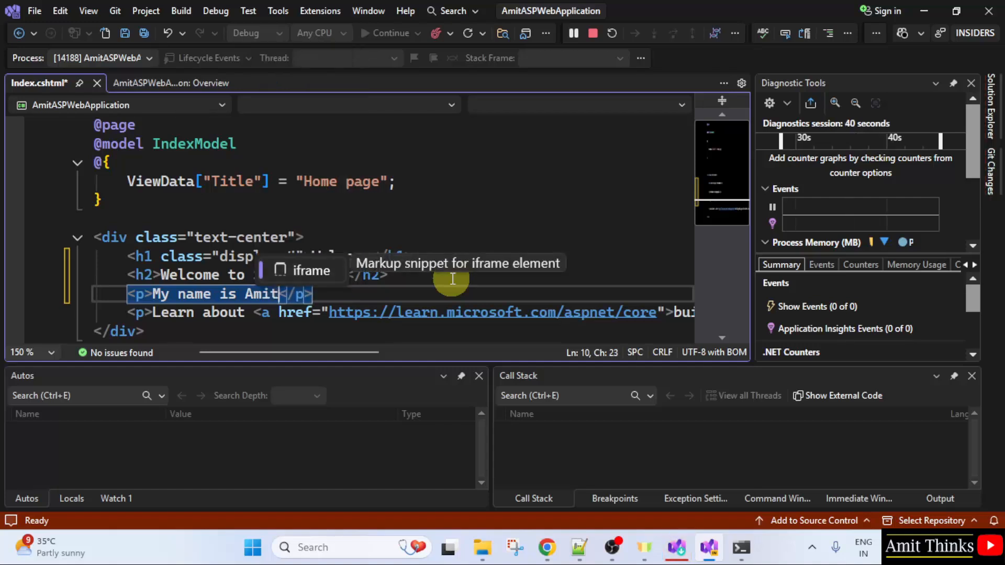
{"action": "type", "text": "and I "}
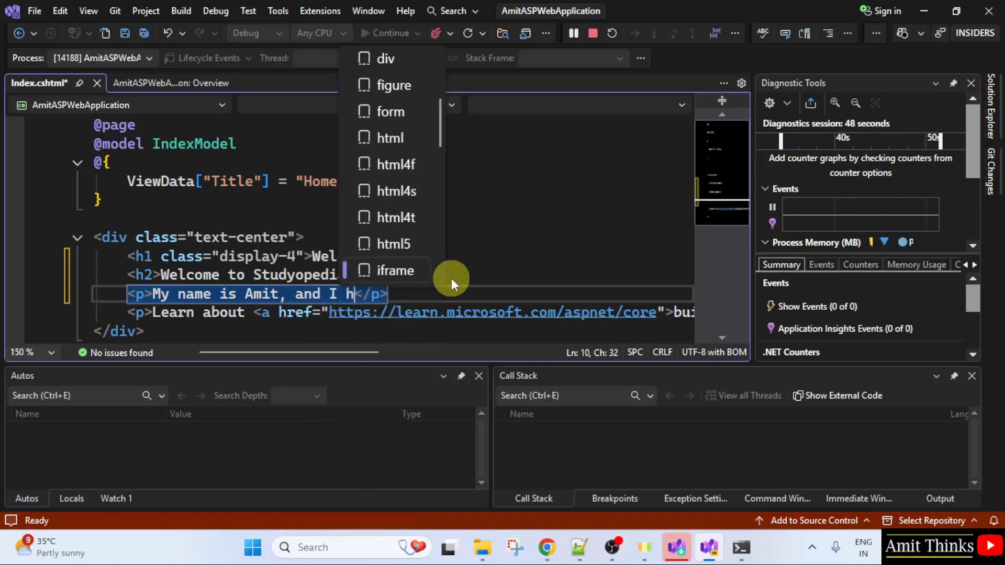
{"action": "type", "text": "have a website"}
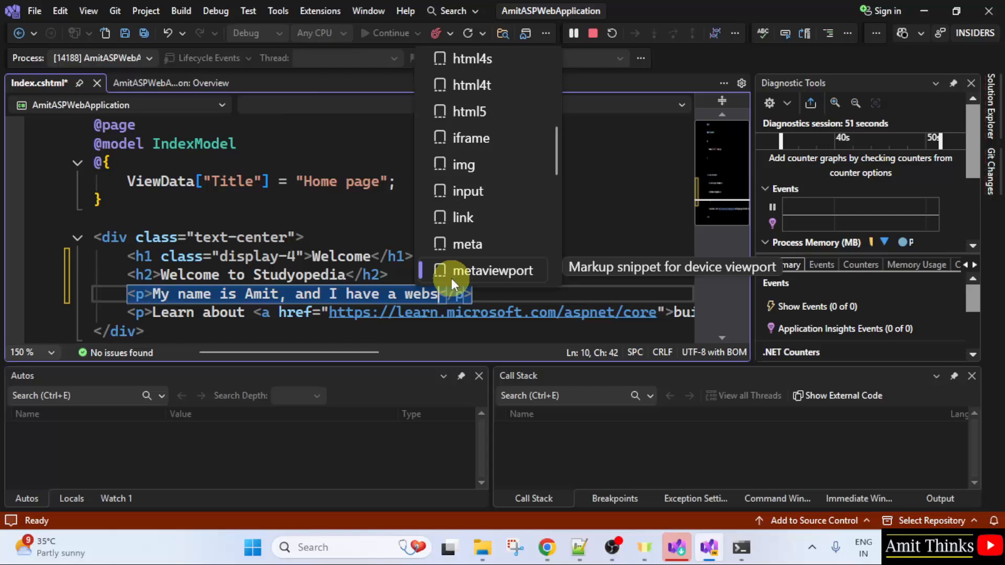
{"action": "type", "text": " Study"}
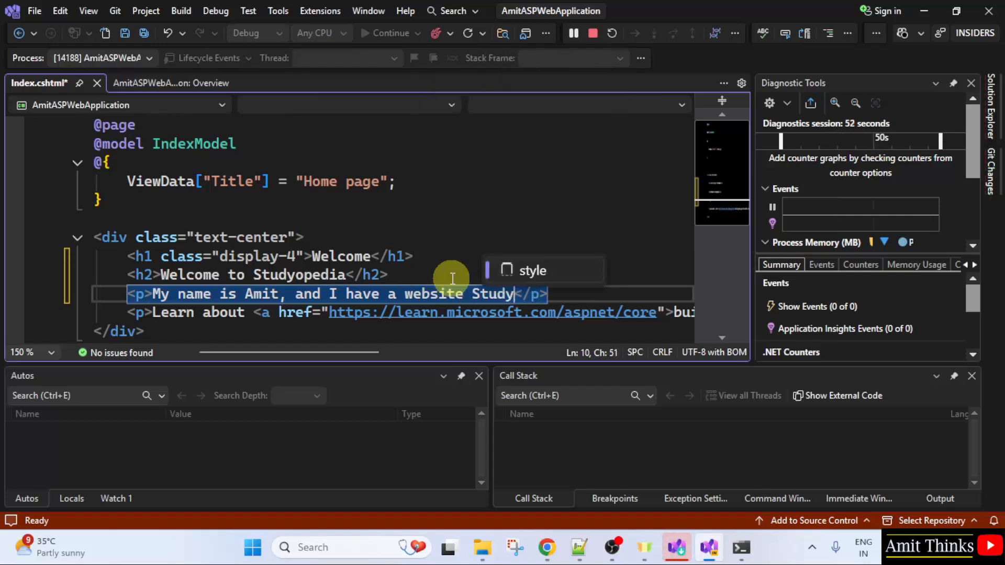
{"action": "type", "text": "opedia"}
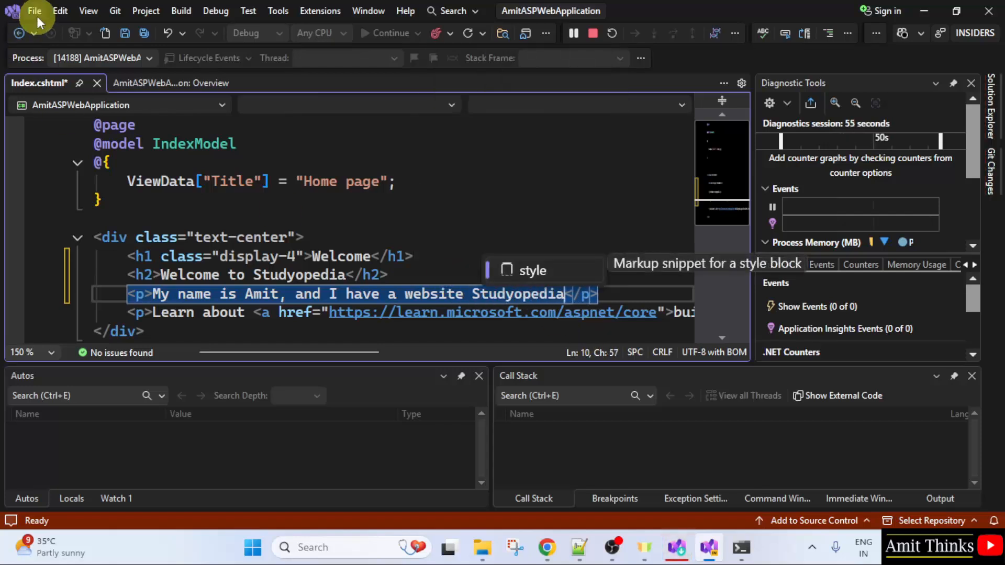
Save Index.cshtml and Hot Reload the changes into the running app.
{"action": "left_click", "coordinate": [37, 13]}
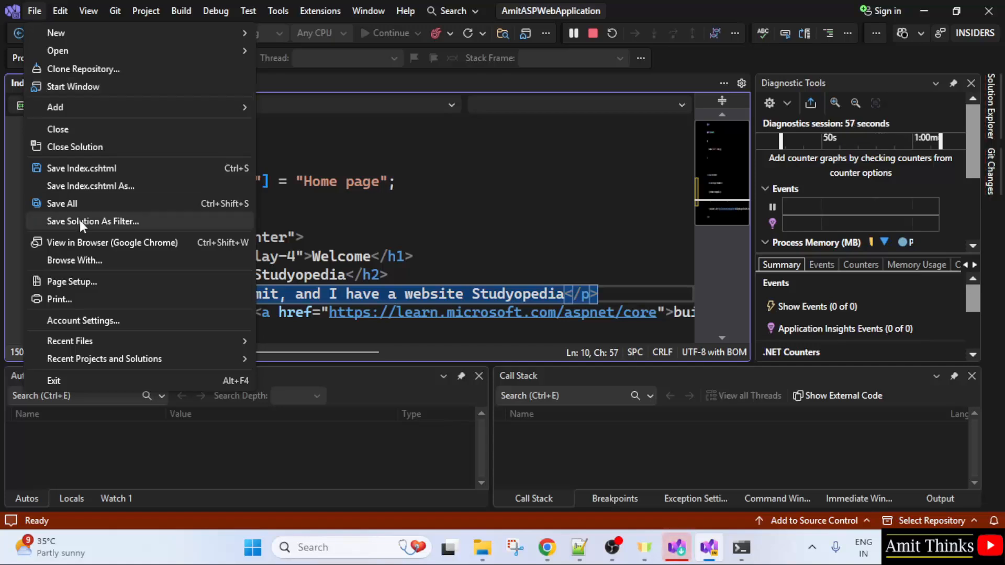
{"action": "left_click", "coordinate": [79, 203]}
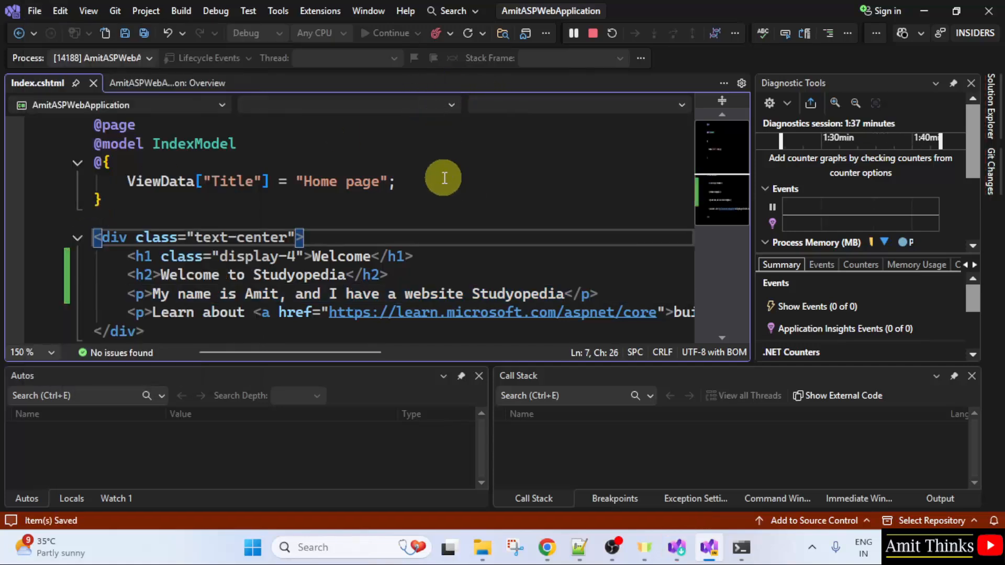
{"action": "left_click", "coordinate": [437, 33]}
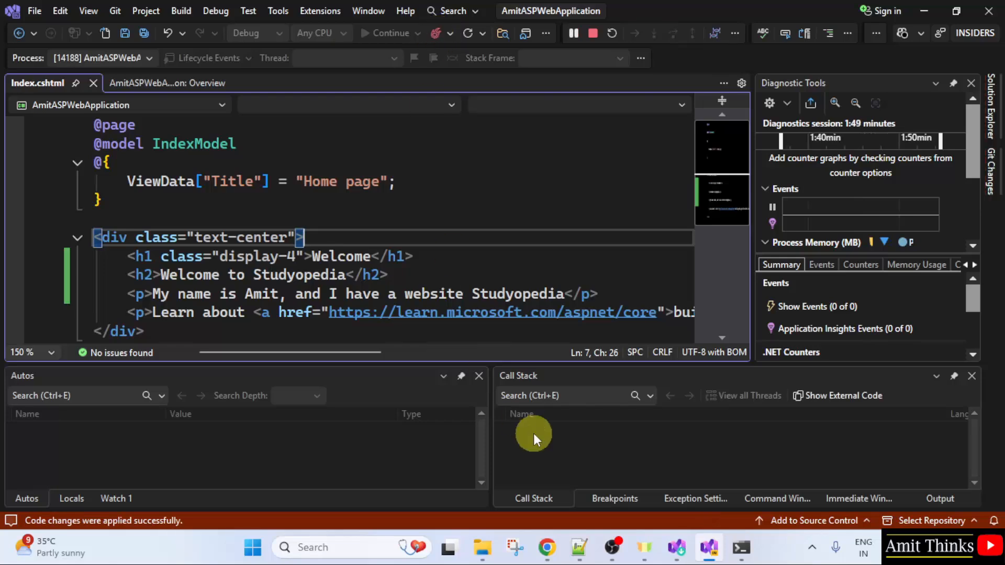
Check the Studyopedia subheading and paragraph in Chrome, then bring Visual Studio back.
{"action": "key", "text": "alt+Tab"}
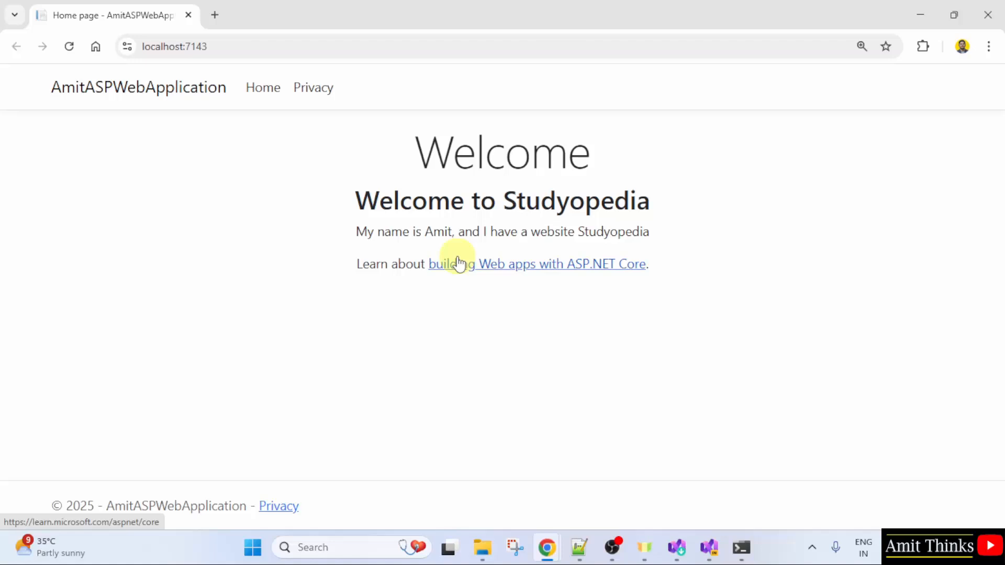
{"action": "left_click_drag", "start_coordinate": [660, 232], "coordinate": [354, 202]}
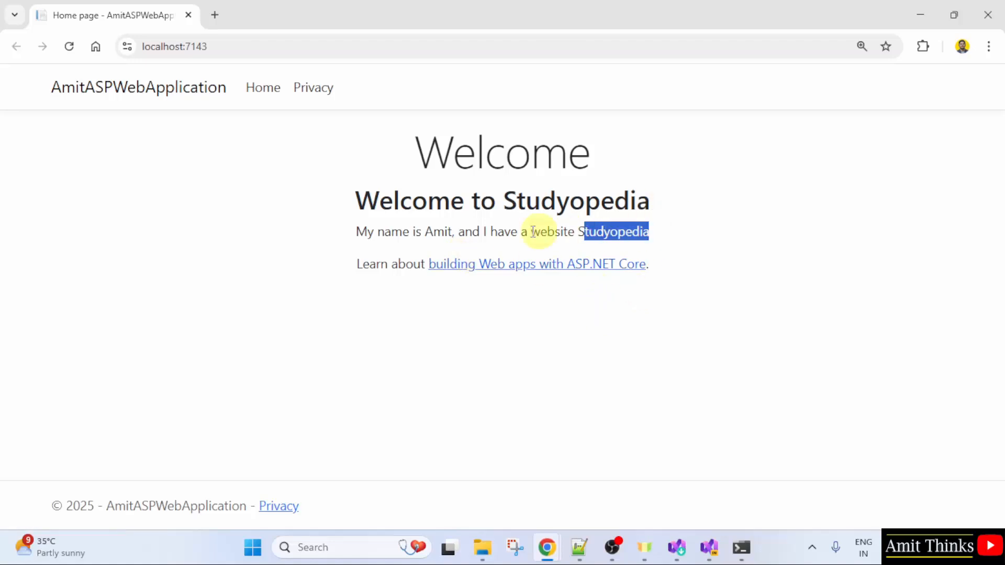
{"action": "left_click", "coordinate": [726, 322]}
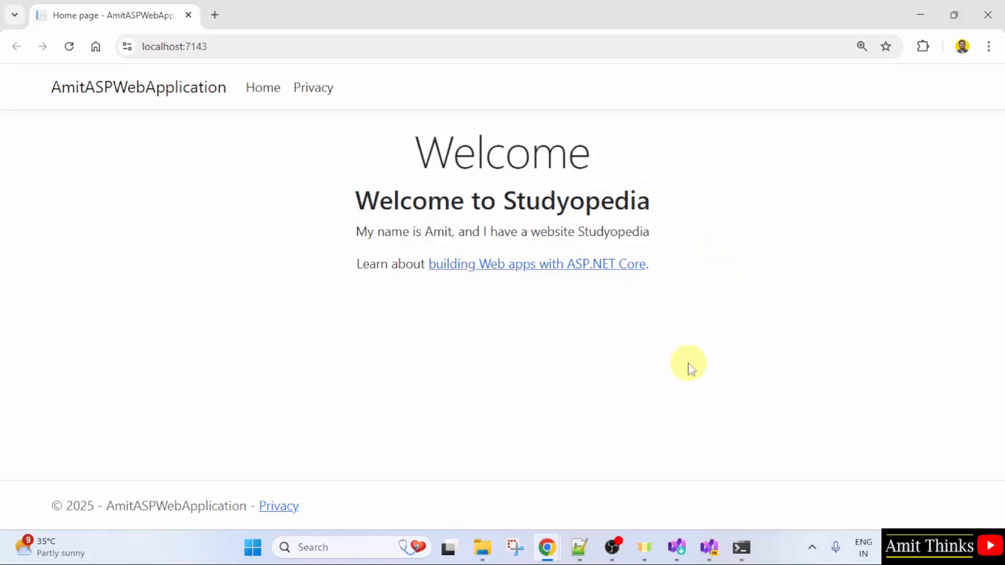
{"action": "left_click", "coordinate": [709, 547]}
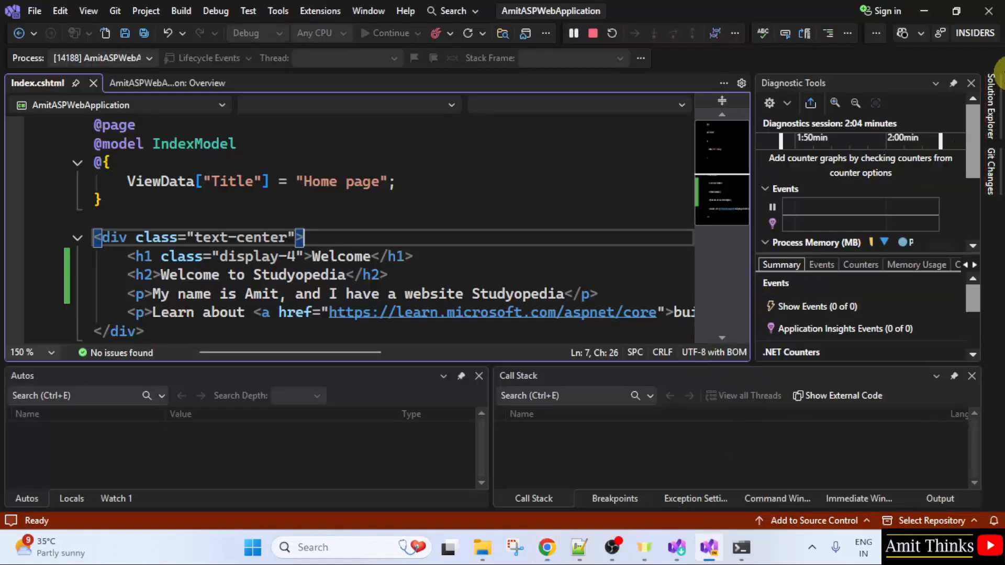
Start Add > New Item on the Pages folder and show all item templates.
{"action": "left_click", "coordinate": [992, 86]}
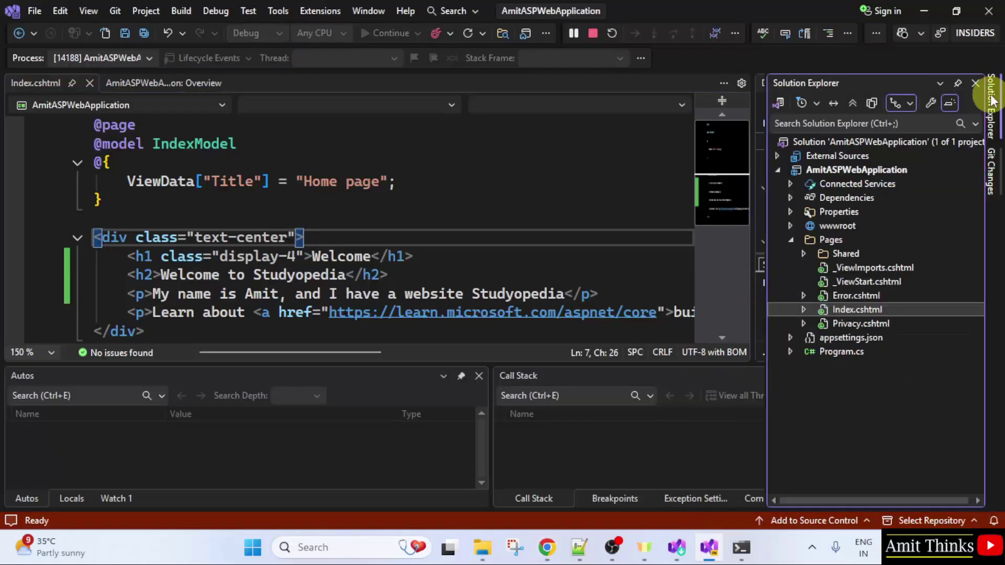
{"action": "left_click", "coordinate": [833, 241]}
{"action": "right_click", "coordinate": [838, 243]}
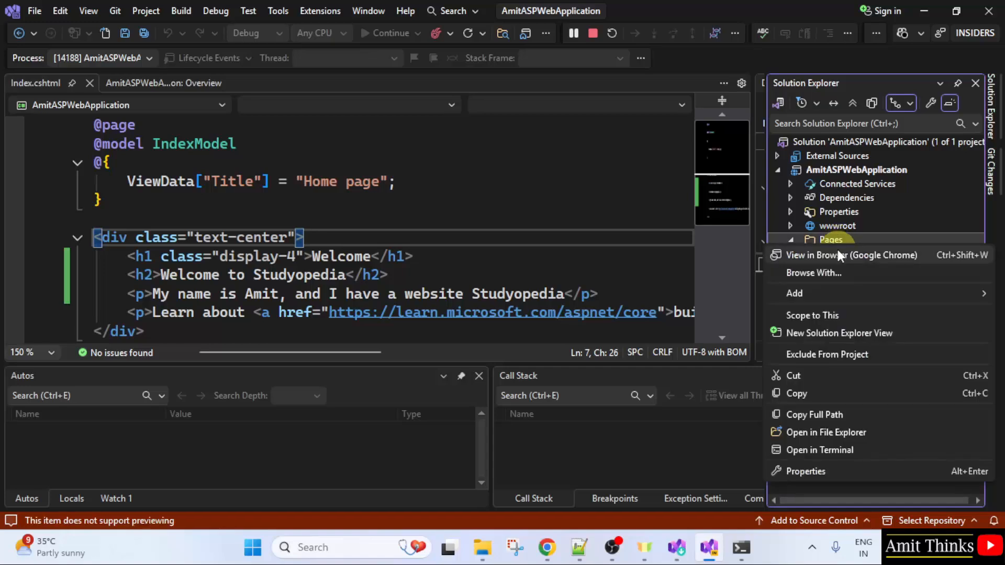
{"action": "mouse_move", "coordinate": [794, 292]}
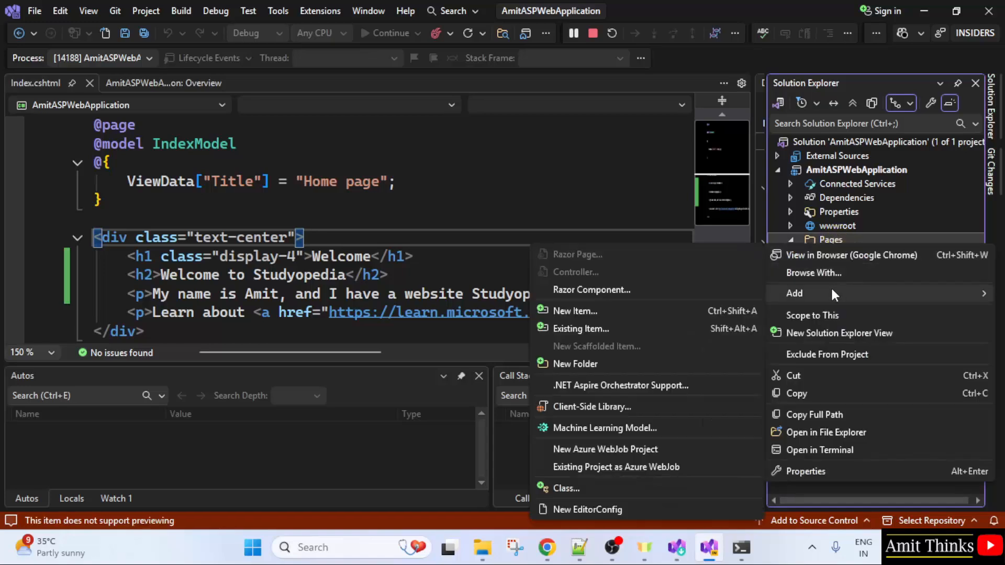
{"action": "left_click", "coordinate": [665, 311]}
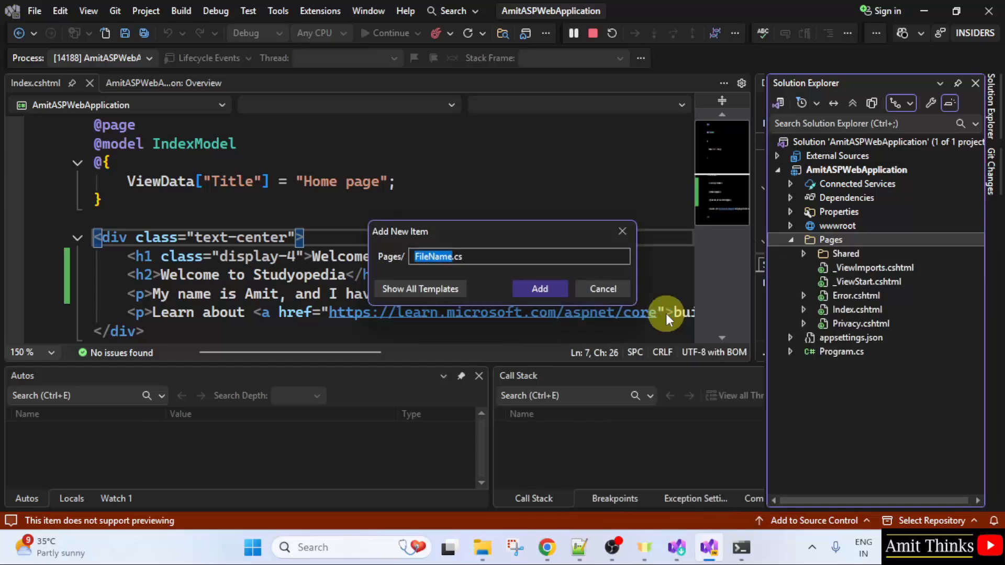
{"action": "left_click", "coordinate": [437, 293]}
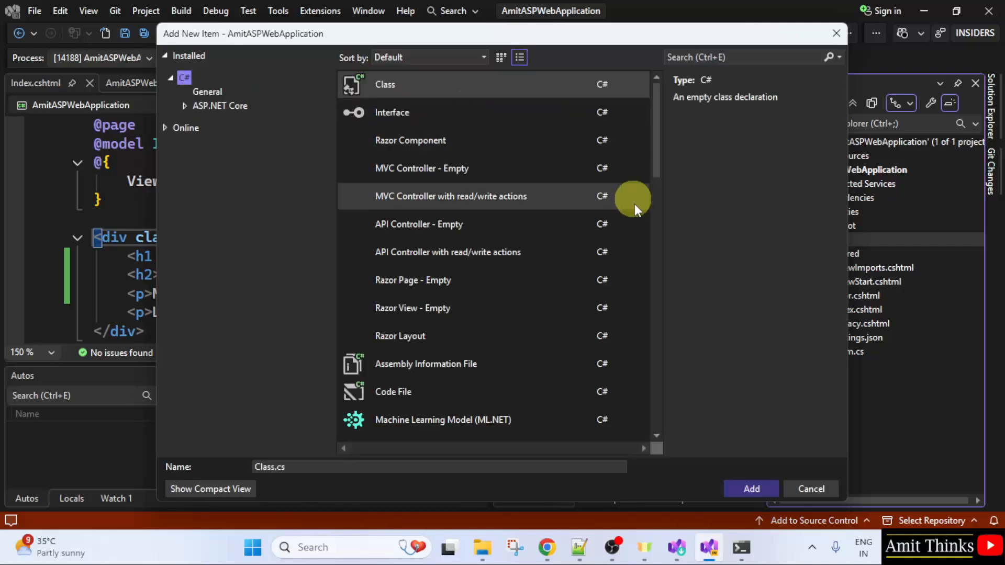
Check the Sort by options, select the JavaScript File template, then cancel without adding it.
{"action": "left_click", "coordinate": [447, 57]}
{"action": "left_click_drag", "start_coordinate": [656, 102], "coordinate": [655, 212]}
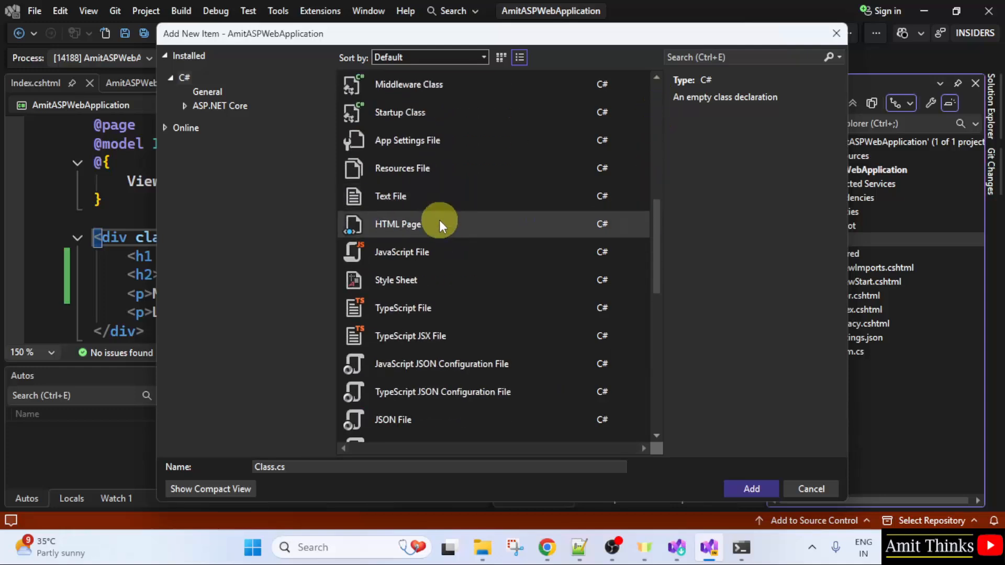
{"action": "left_click", "coordinate": [458, 261]}
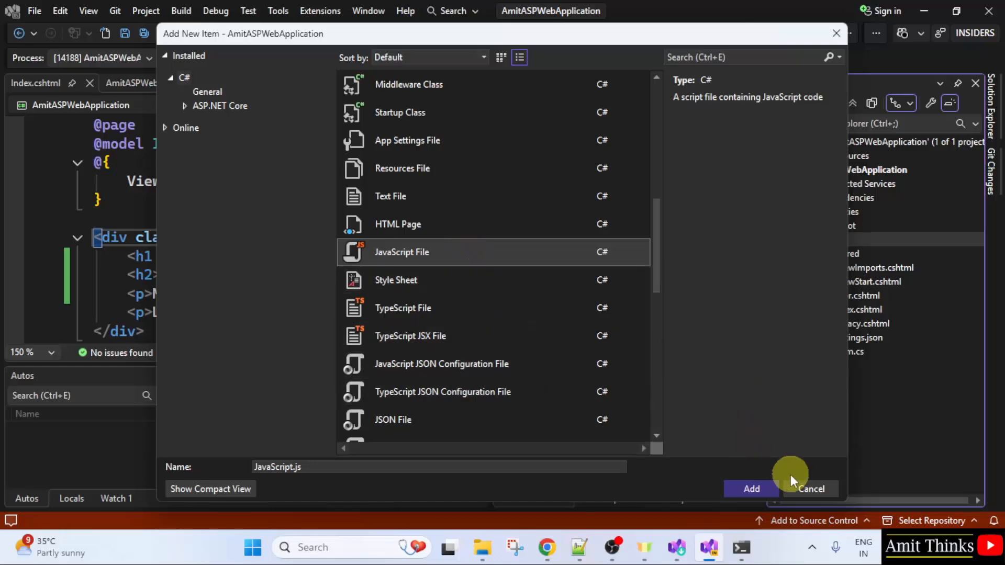
{"action": "left_click", "coordinate": [808, 490]}
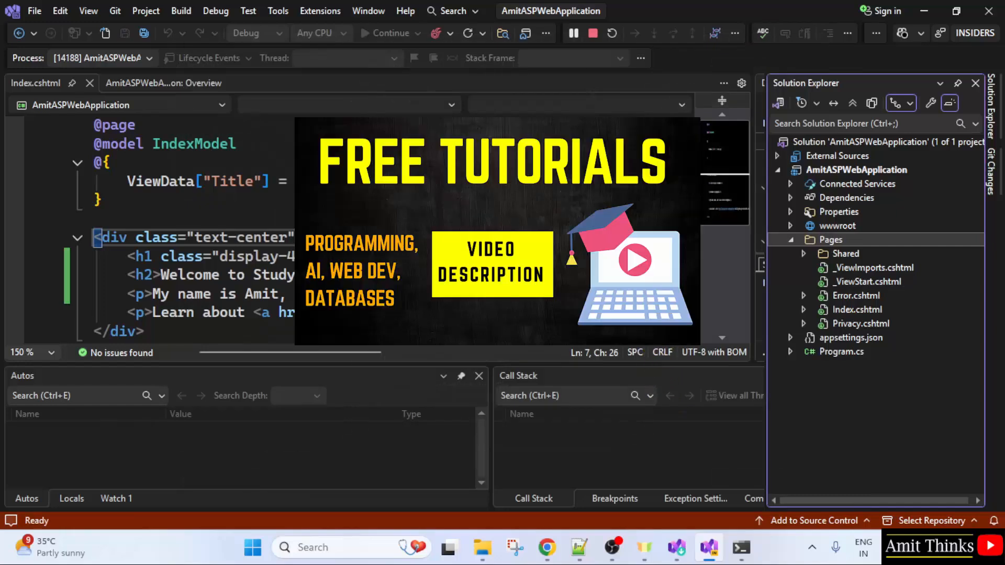